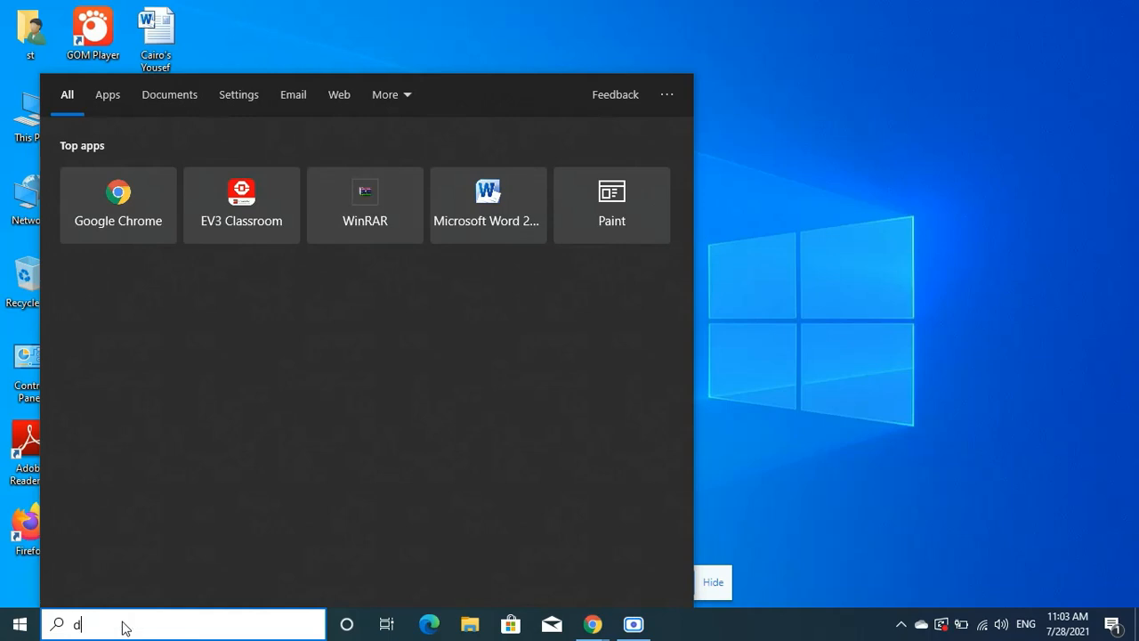
- Search Windows for "disk management", open the hard disk partitions tool and maximize its window
type("anagement")
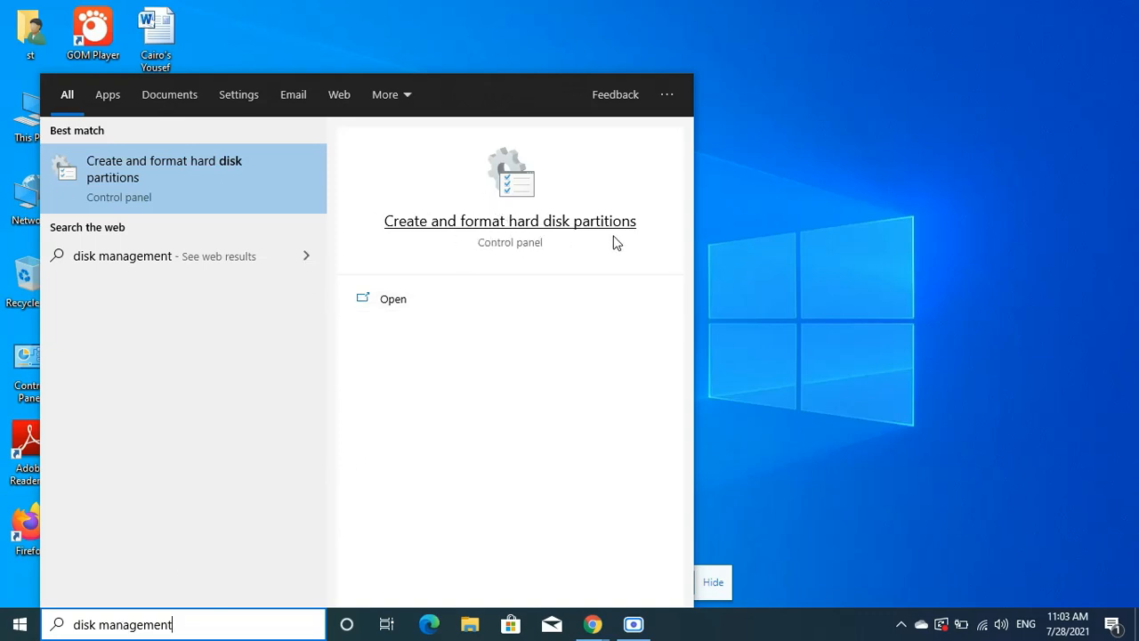
left_click(545, 223)
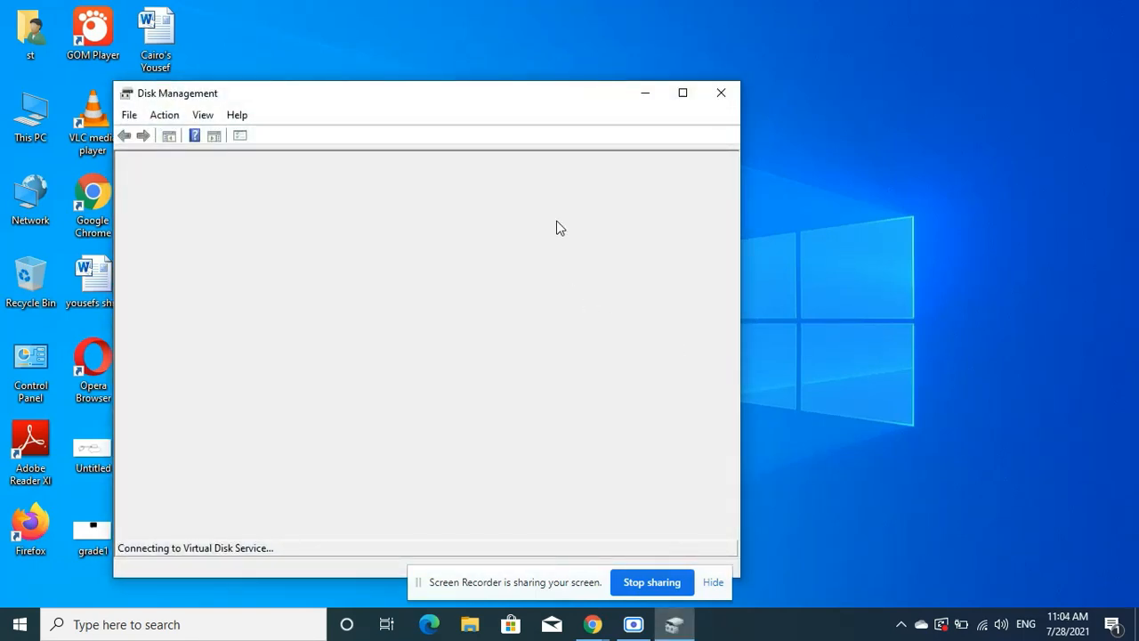
left_click(683, 93)
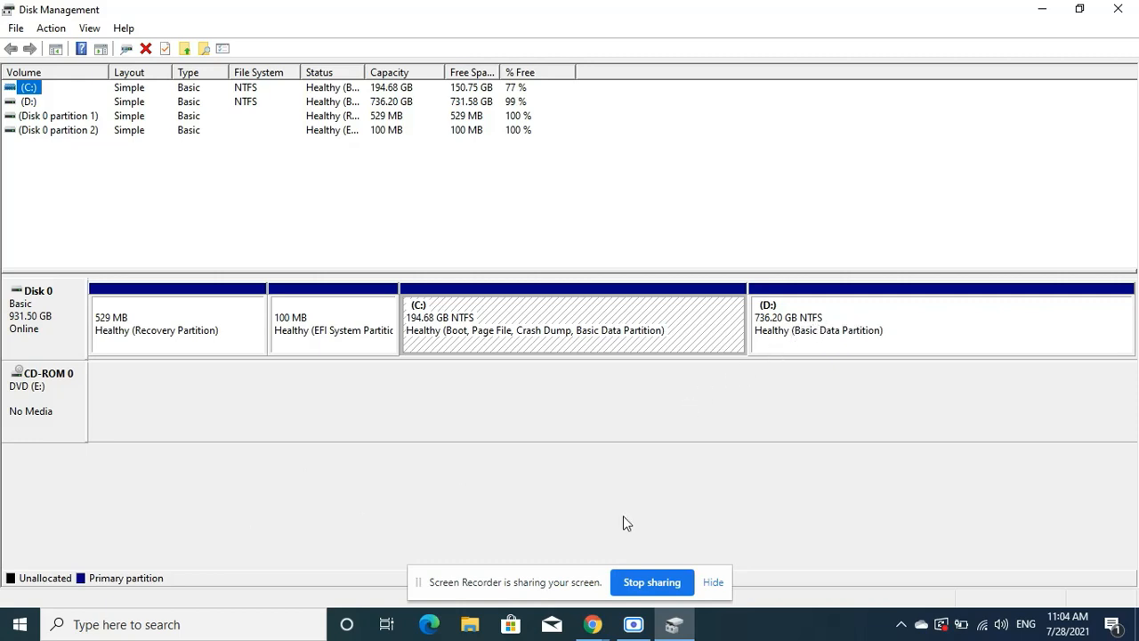
- Shrink the D: volume by 349085 MB to free unallocated space on Disk 0
right_click(845, 334)
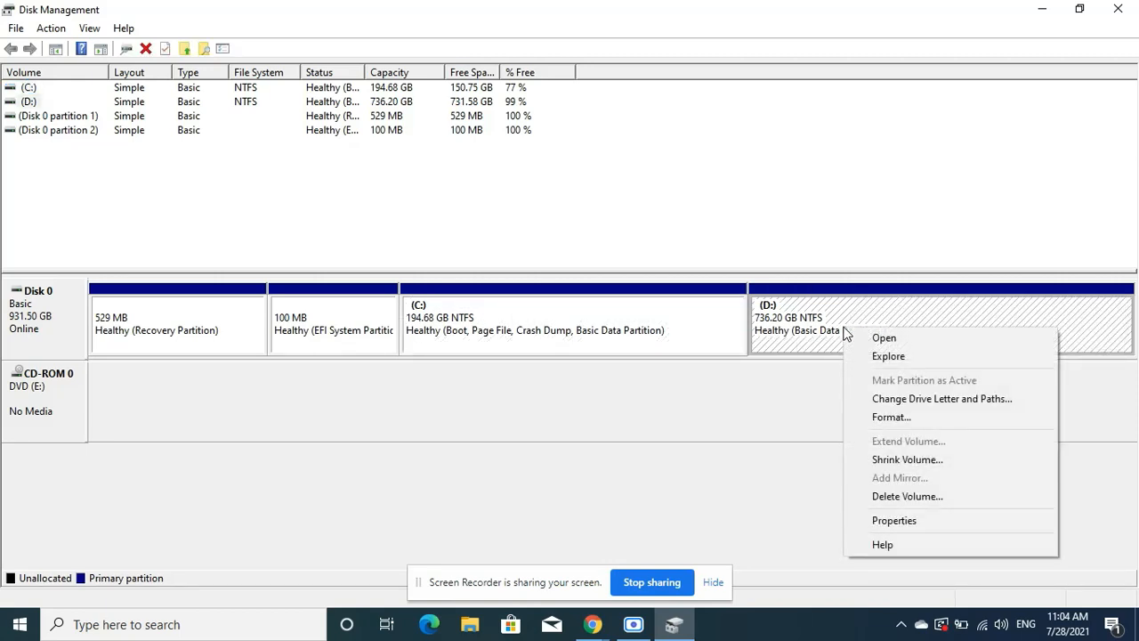
left_click(902, 460)
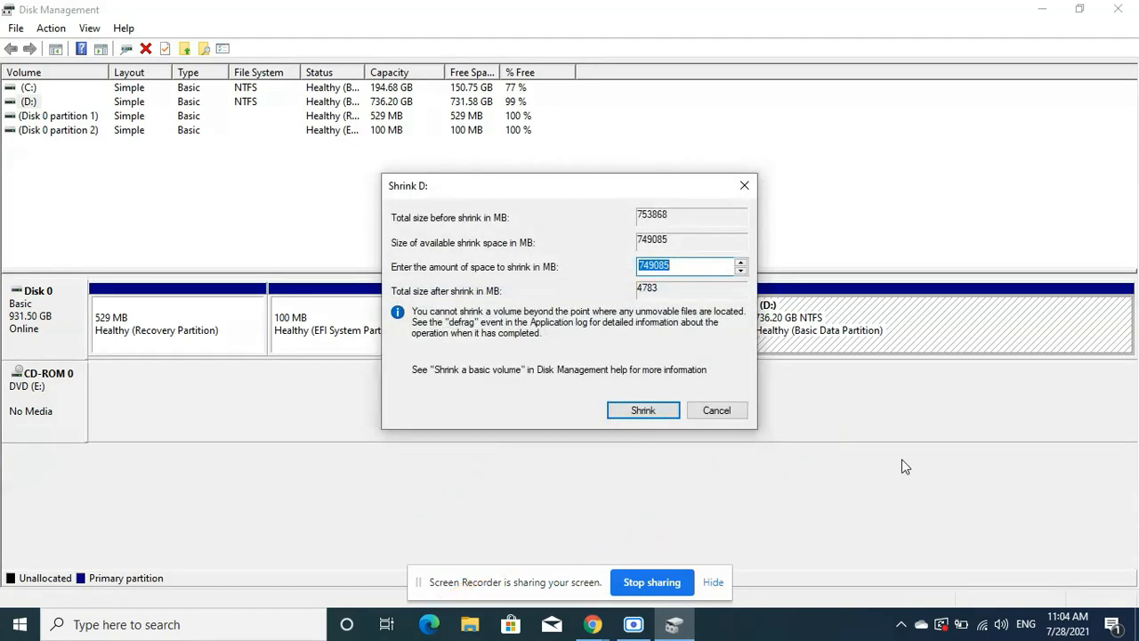
left_click(646, 266)
key("BackSpace")
type("3")
left_click(642, 410)
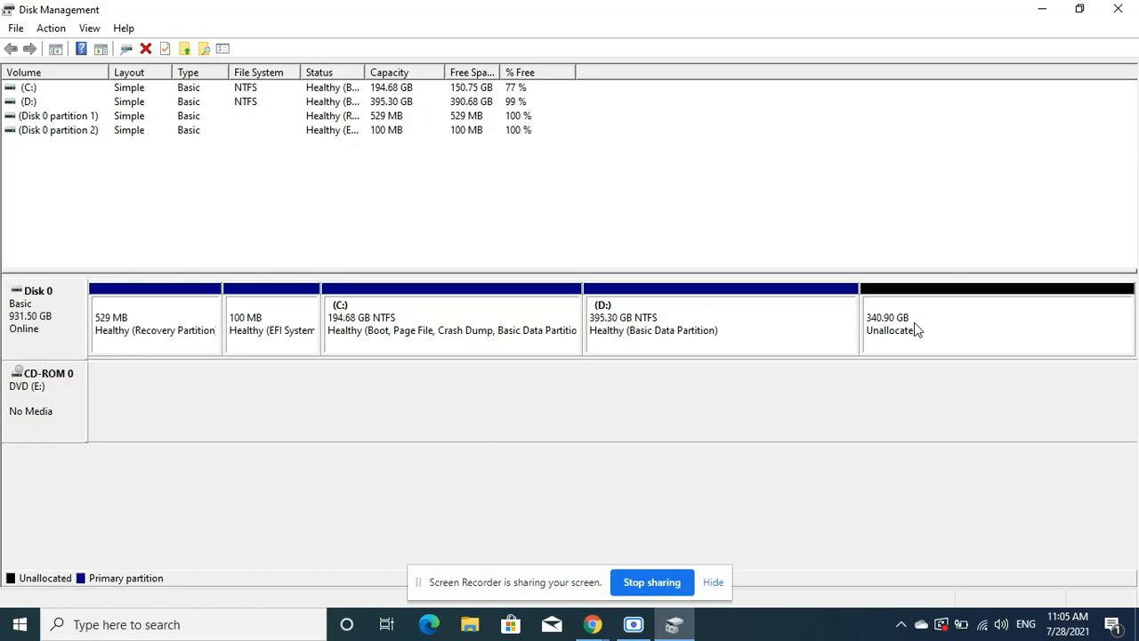
- Create a 349084 MB simple volume in the unallocated space with drive letter F, quick-formatted as NTFS and labelled New Volume
right_click(917, 330)
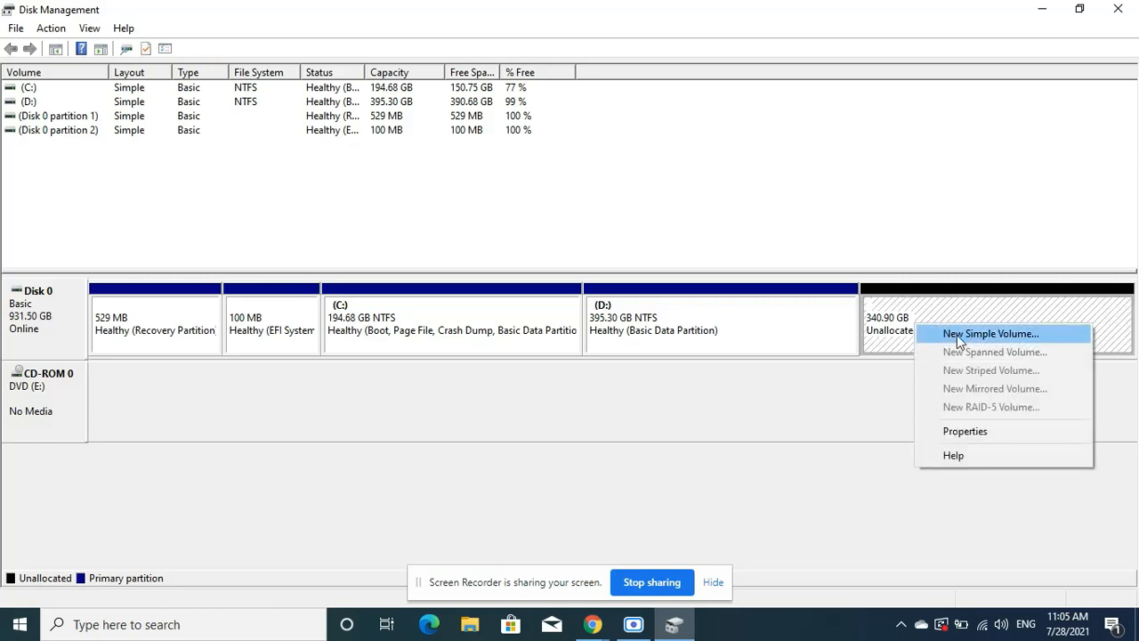
left_click(991, 335)
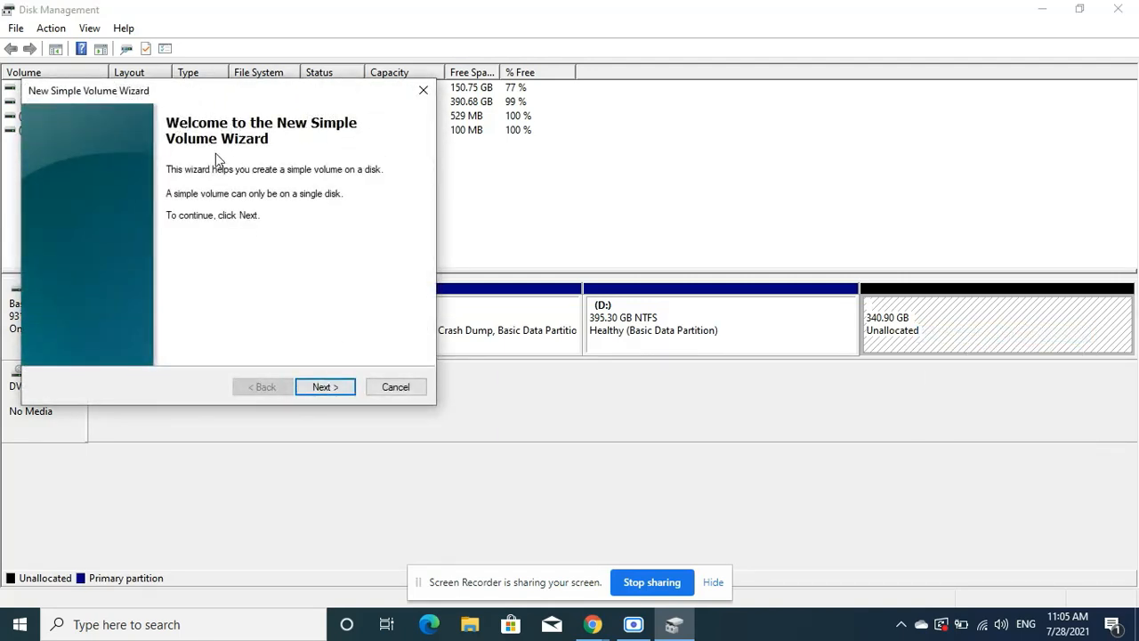
left_click(328, 393)
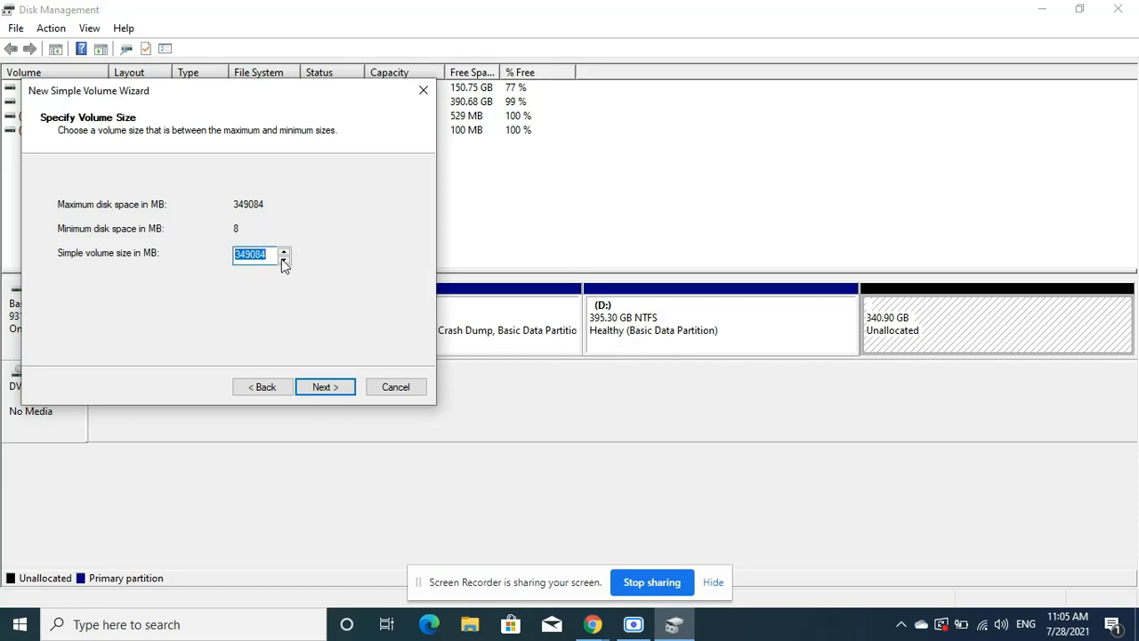
left_click(333, 387)
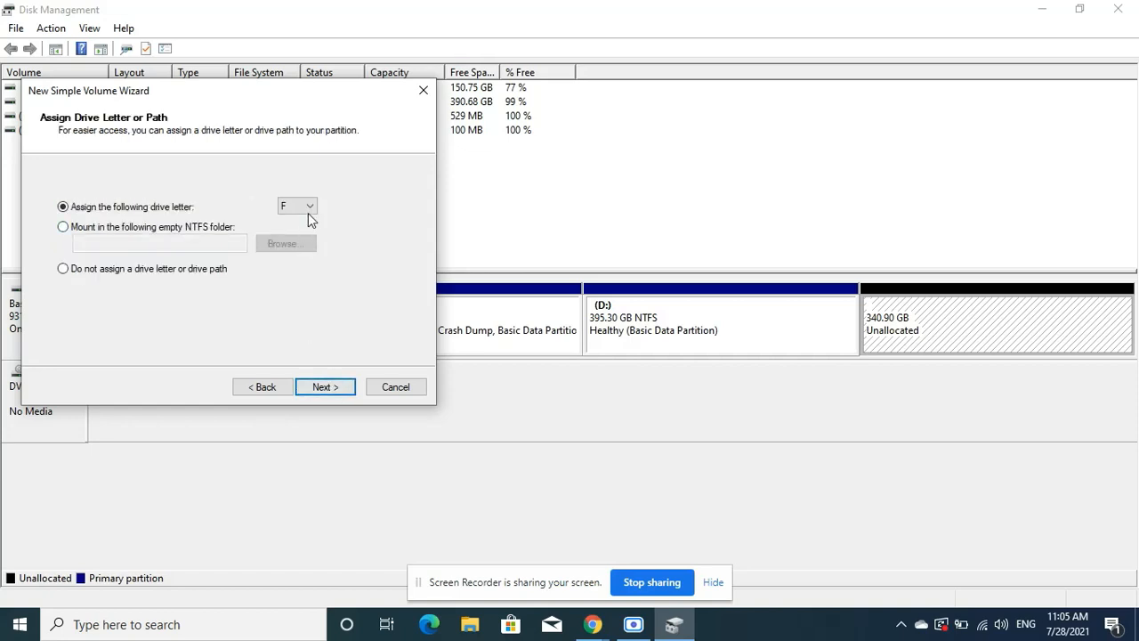
left_click(312, 207)
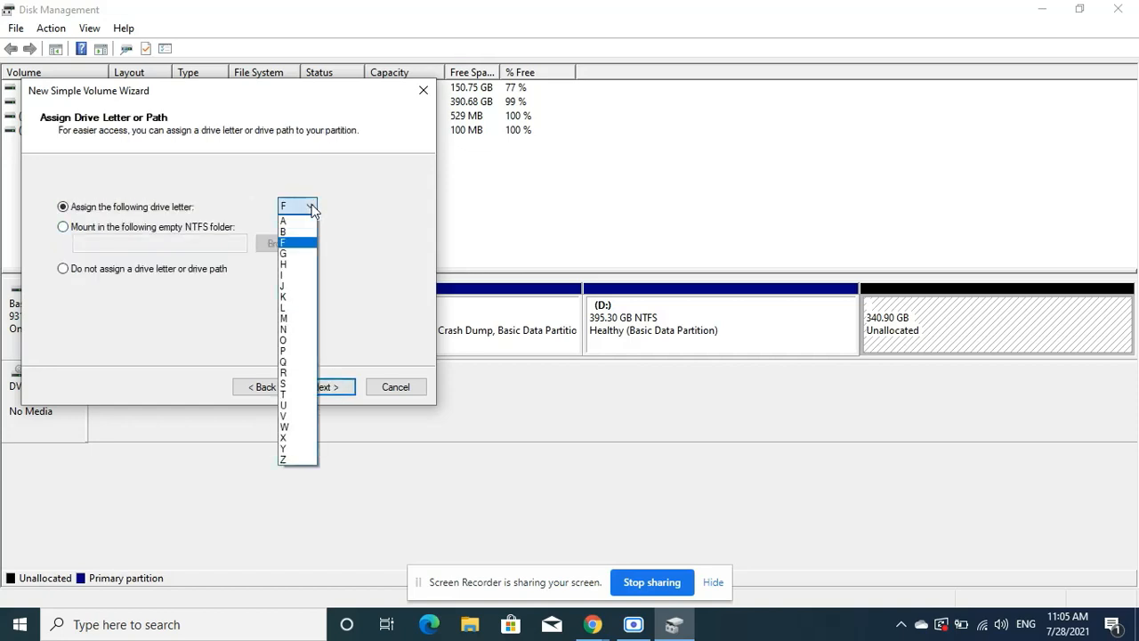
left_click(312, 207)
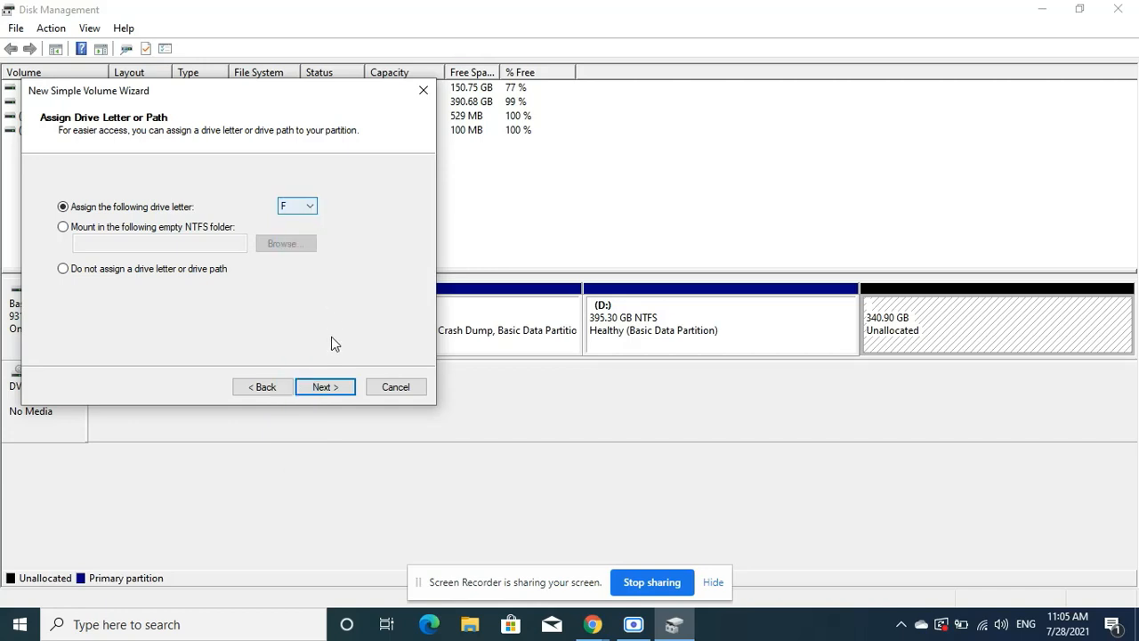
left_click(323, 387)
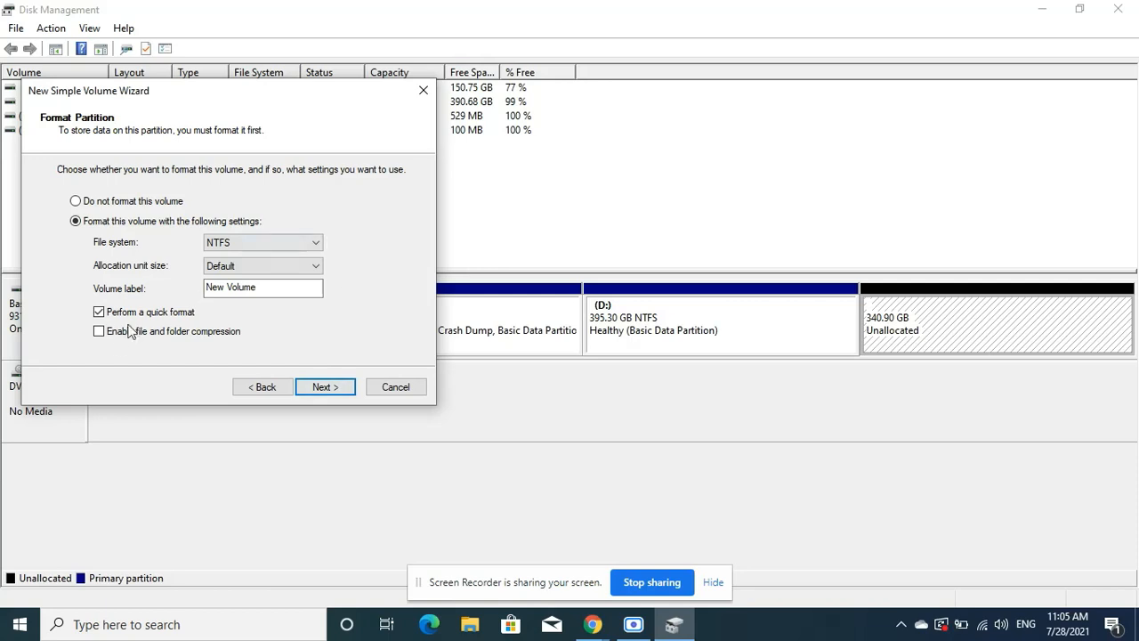
left_click(323, 387)
left_click(323, 387)
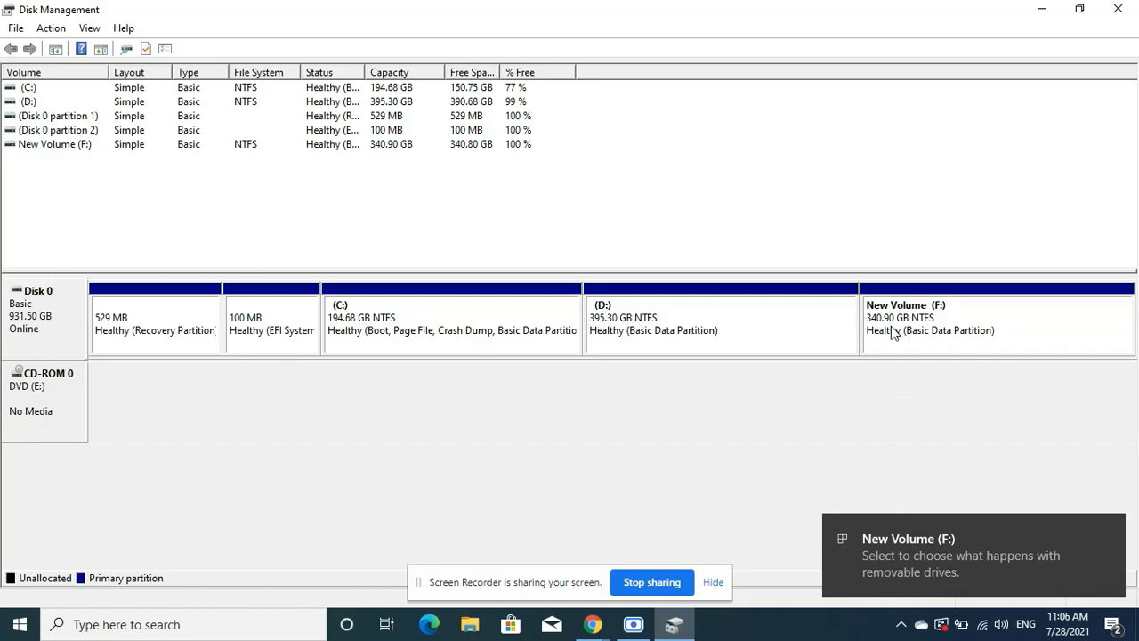
- Change the drive letter of the CD-ROM 0 DVD drive to G and accept the change
right_click(31, 385)
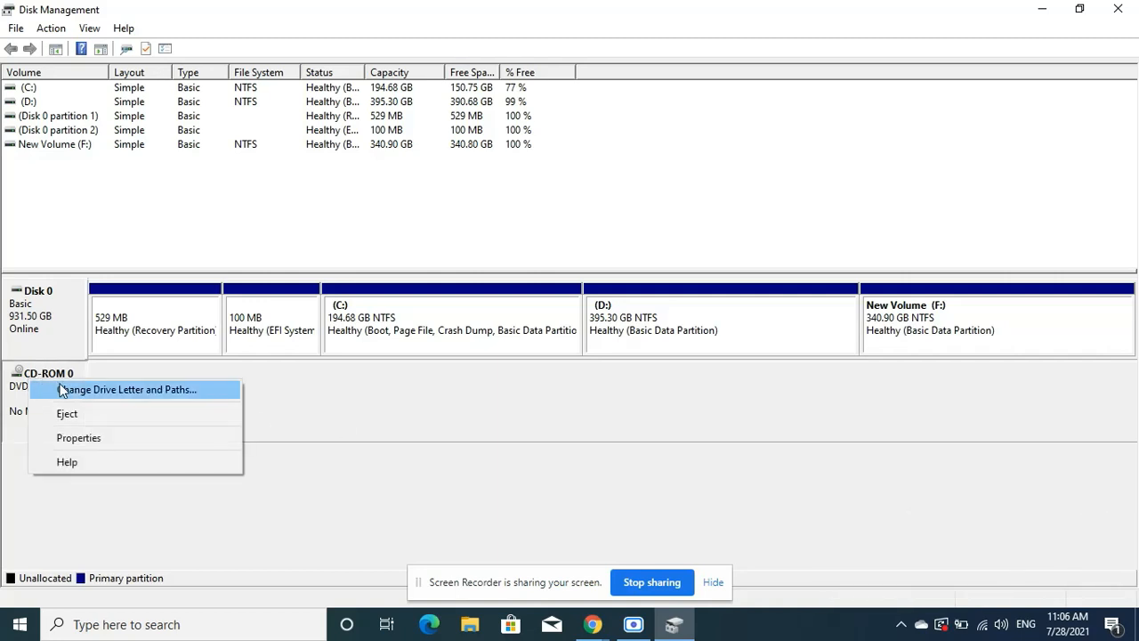
left_click(153, 392)
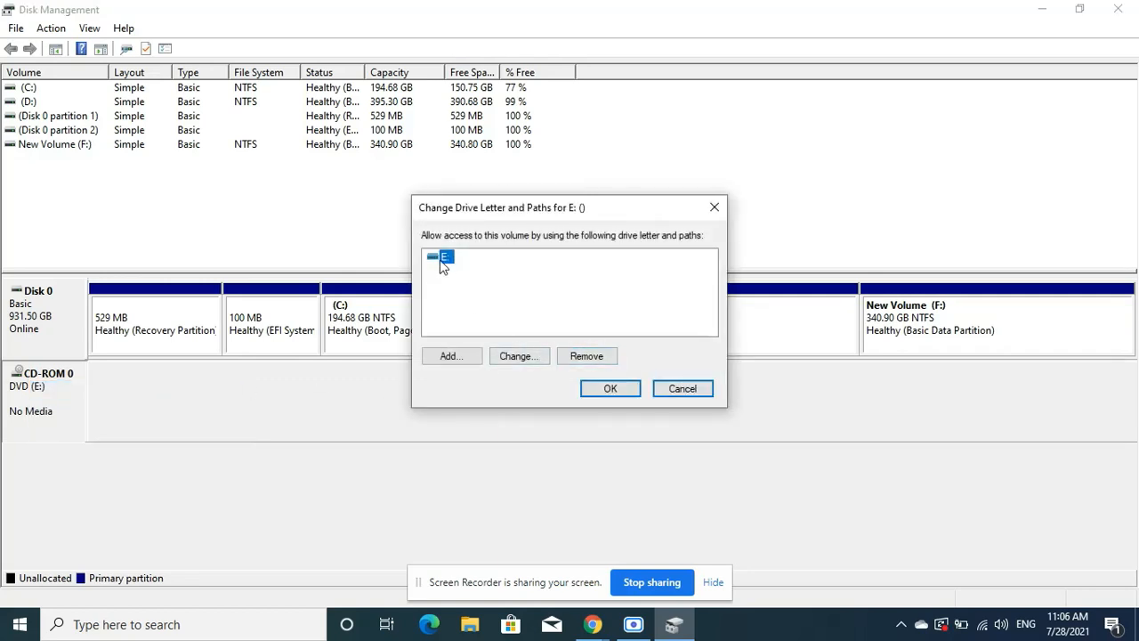
left_click(514, 358)
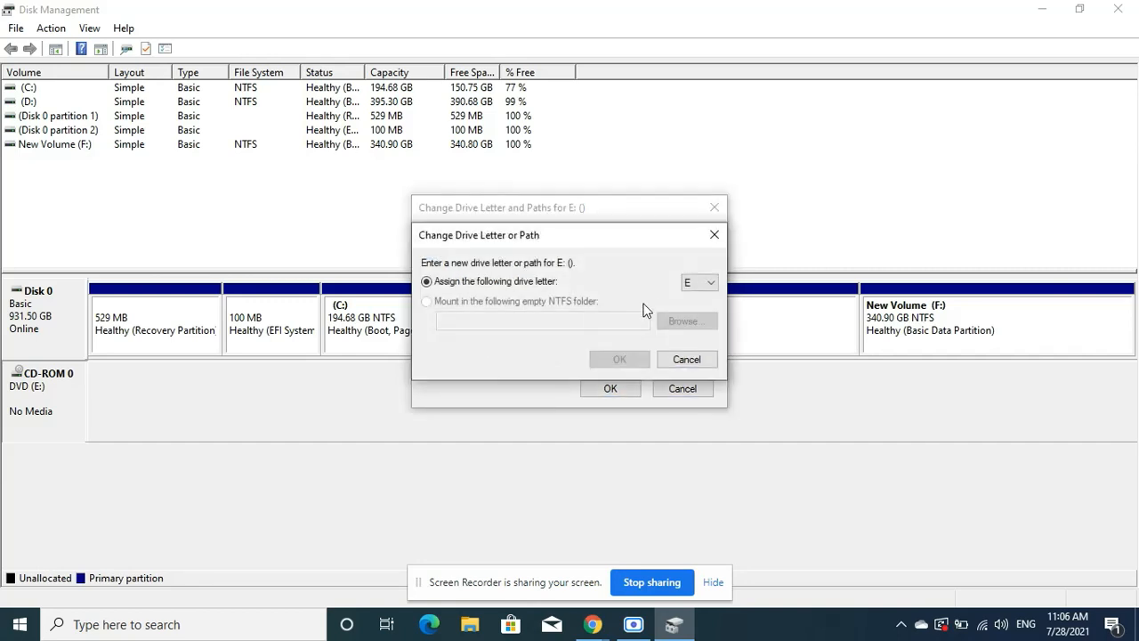
left_click(711, 285)
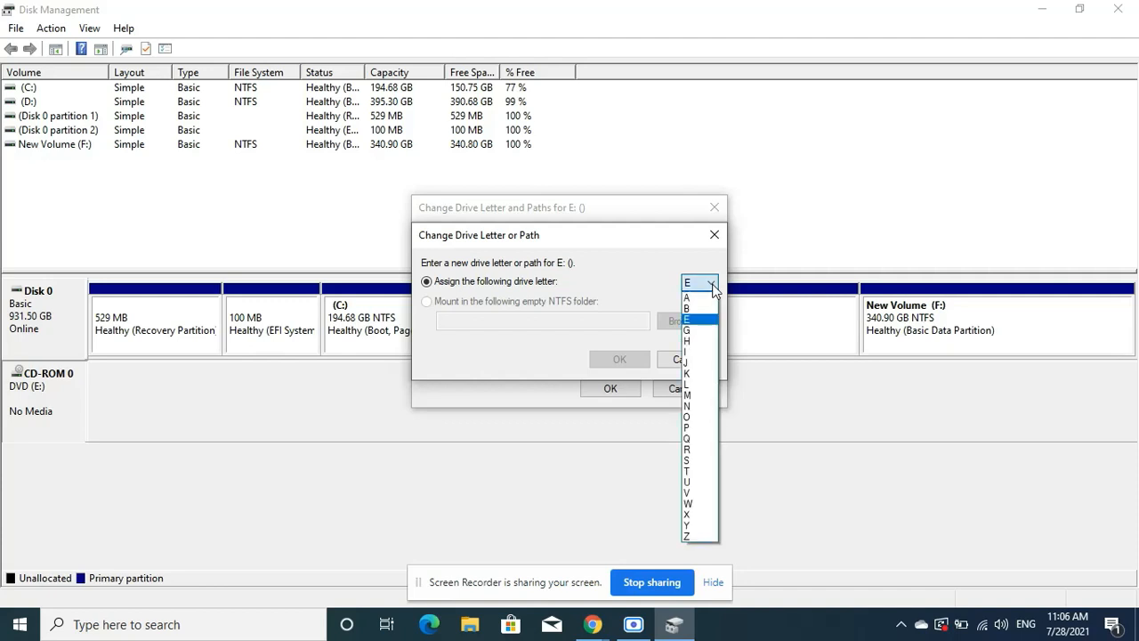
left_click(701, 331)
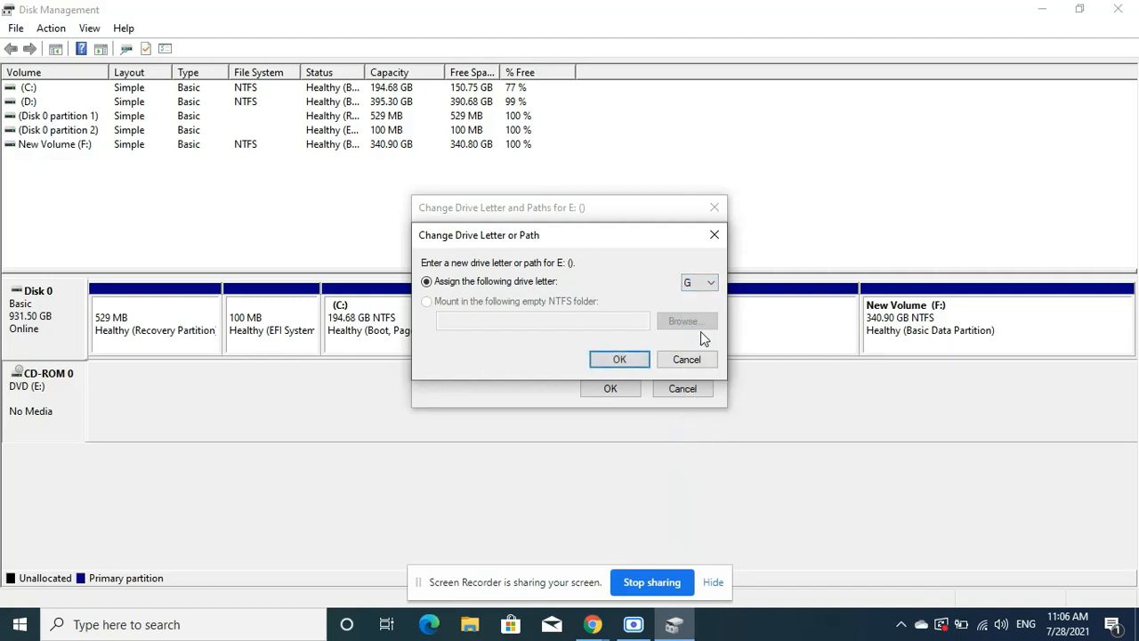
left_click(635, 357)
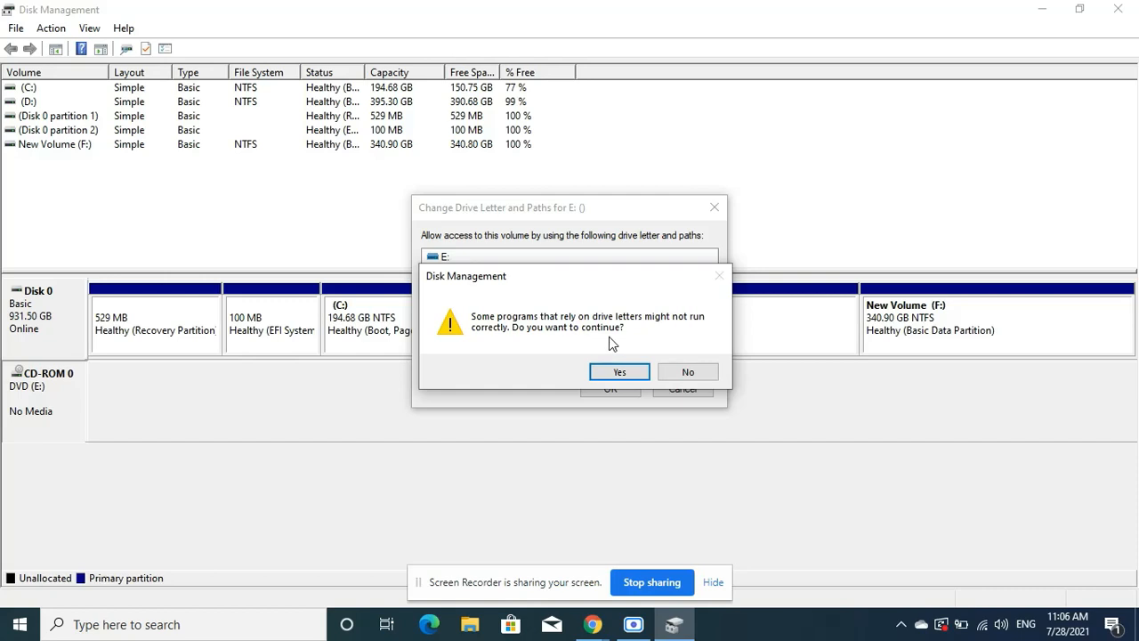
left_click(620, 372)
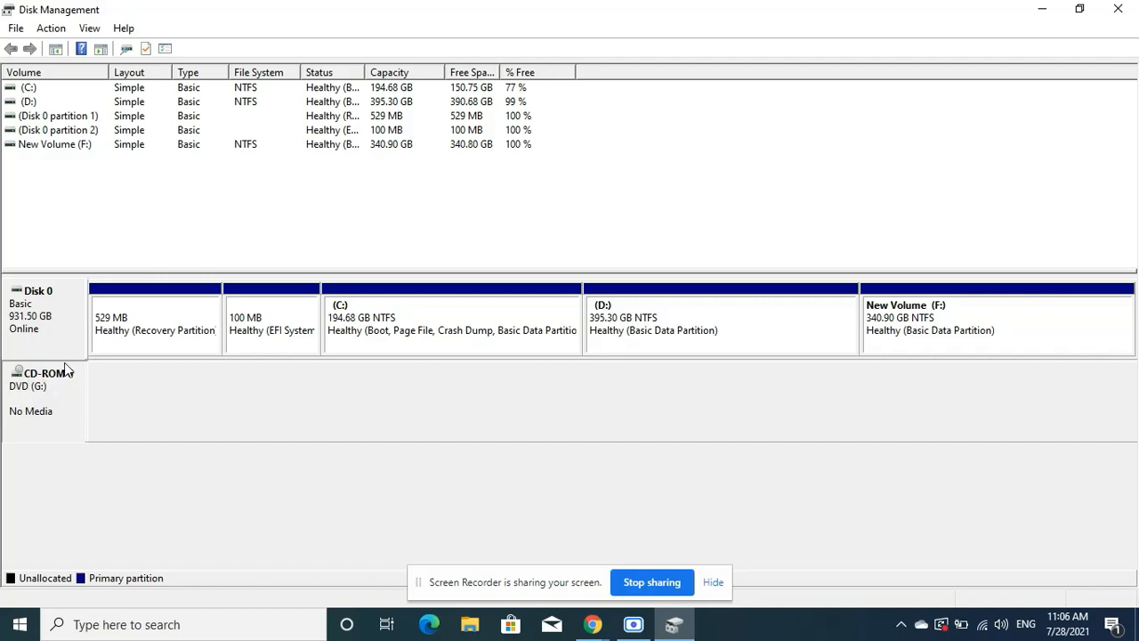
- Change the drive letter of the New Volume partition to E and accept the change
right_click(924, 316)
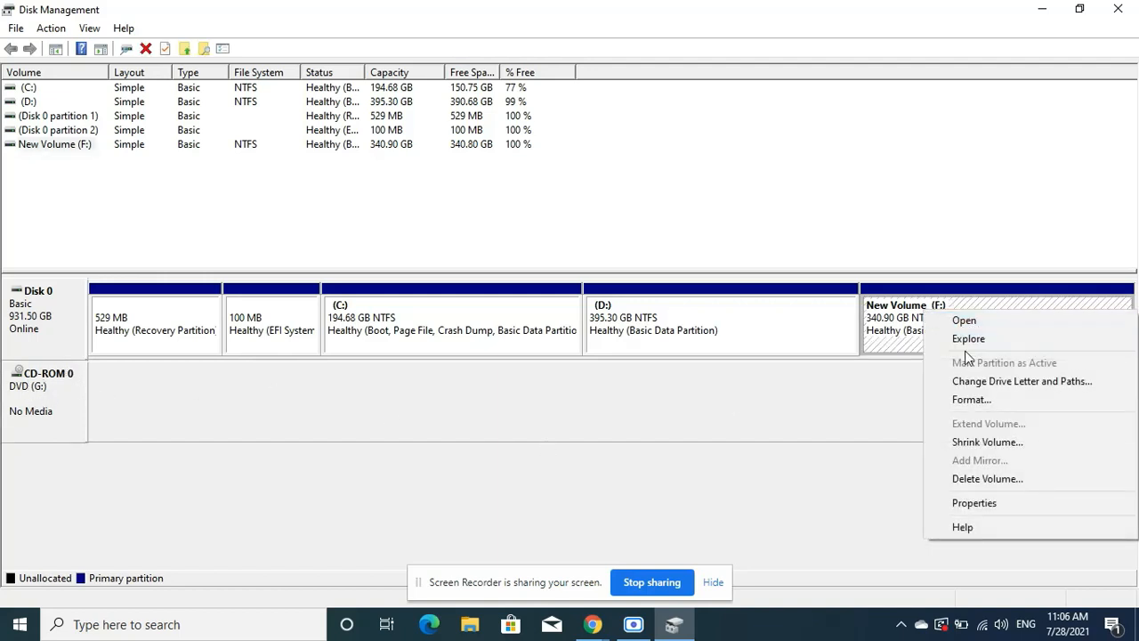
left_click(978, 381)
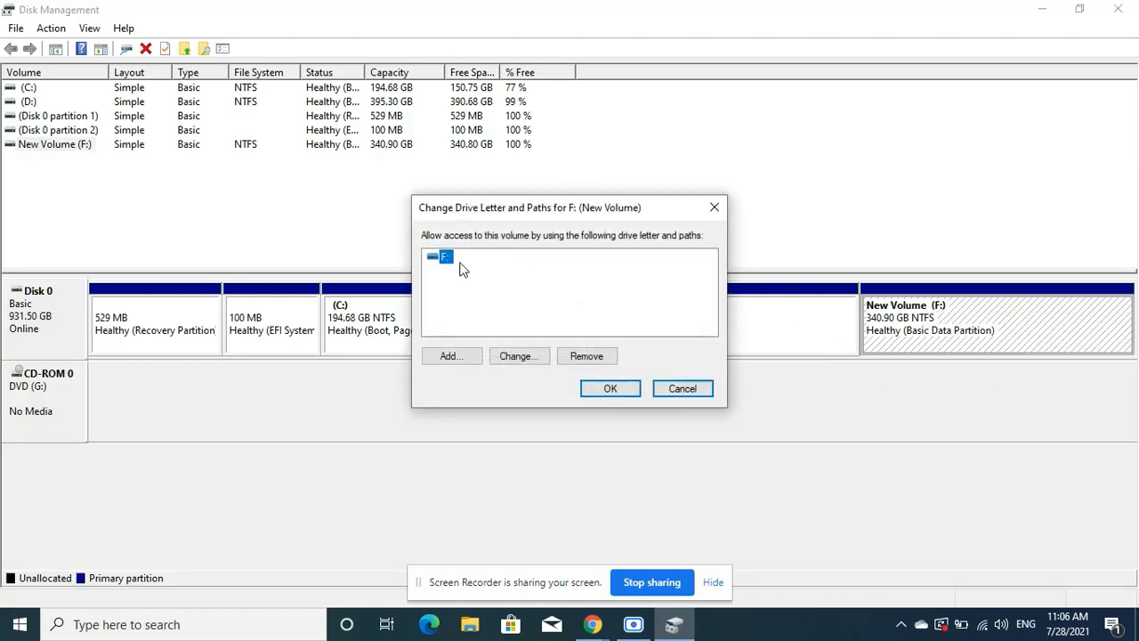
left_click(522, 357)
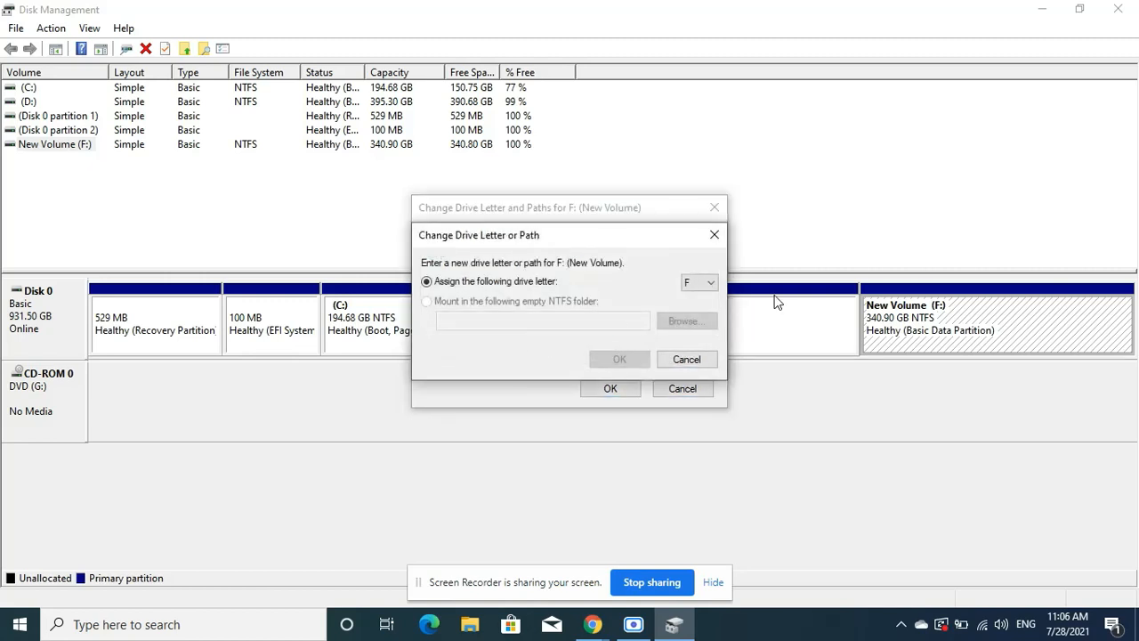
left_click(711, 283)
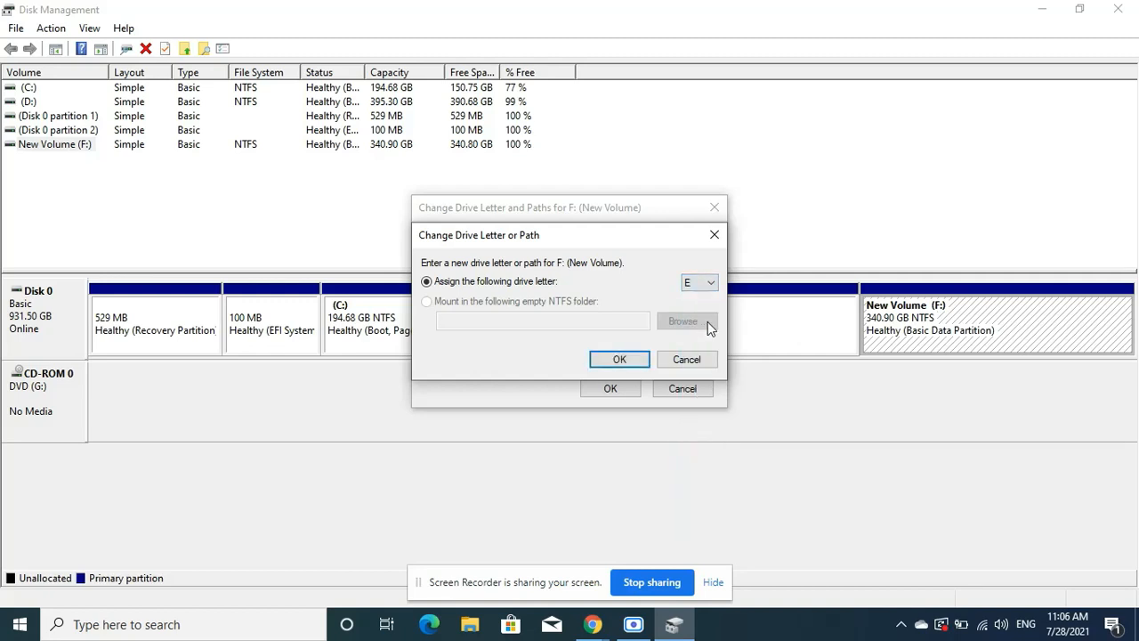
left_click(620, 360)
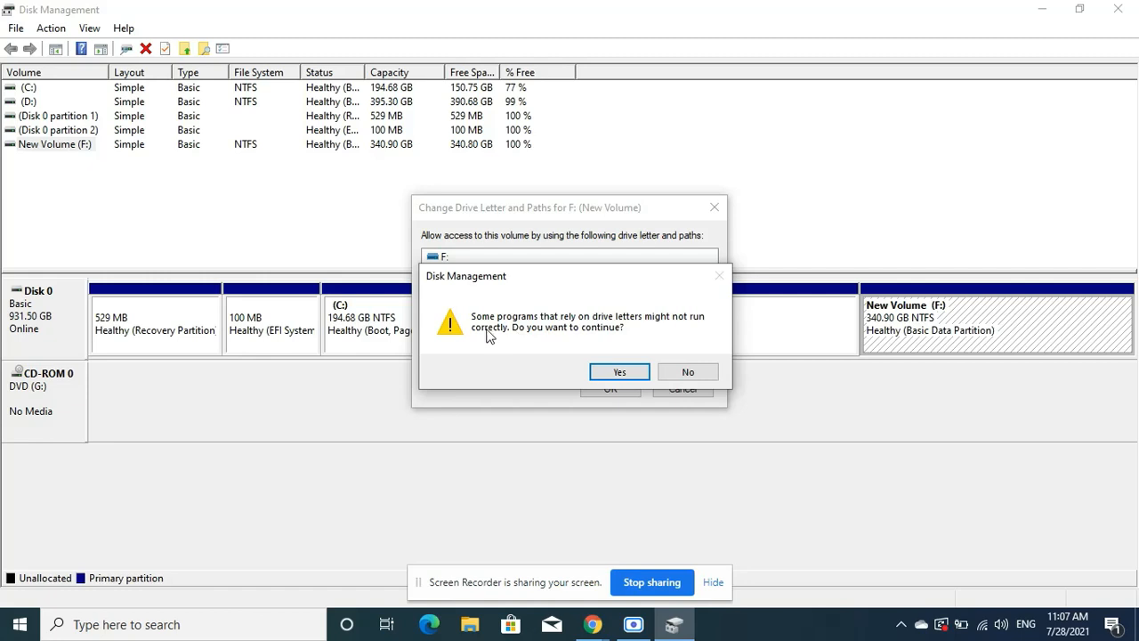
left_click(618, 372)
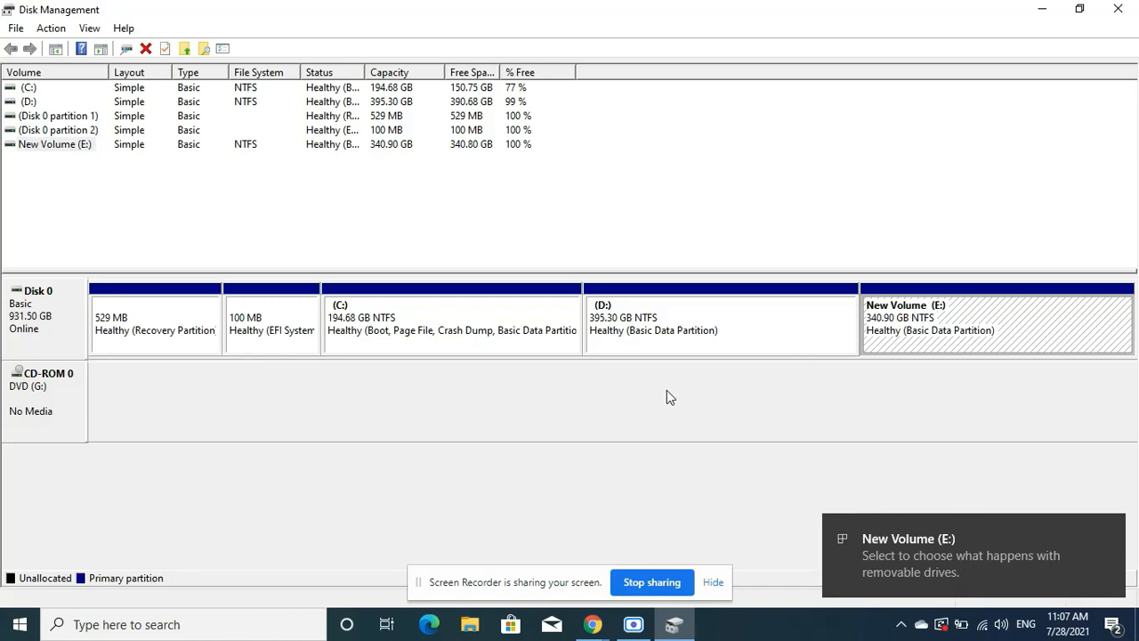
- Close Disk Management and switch to File Explorer to check the list of drives under This PC
left_click(1125, 15)
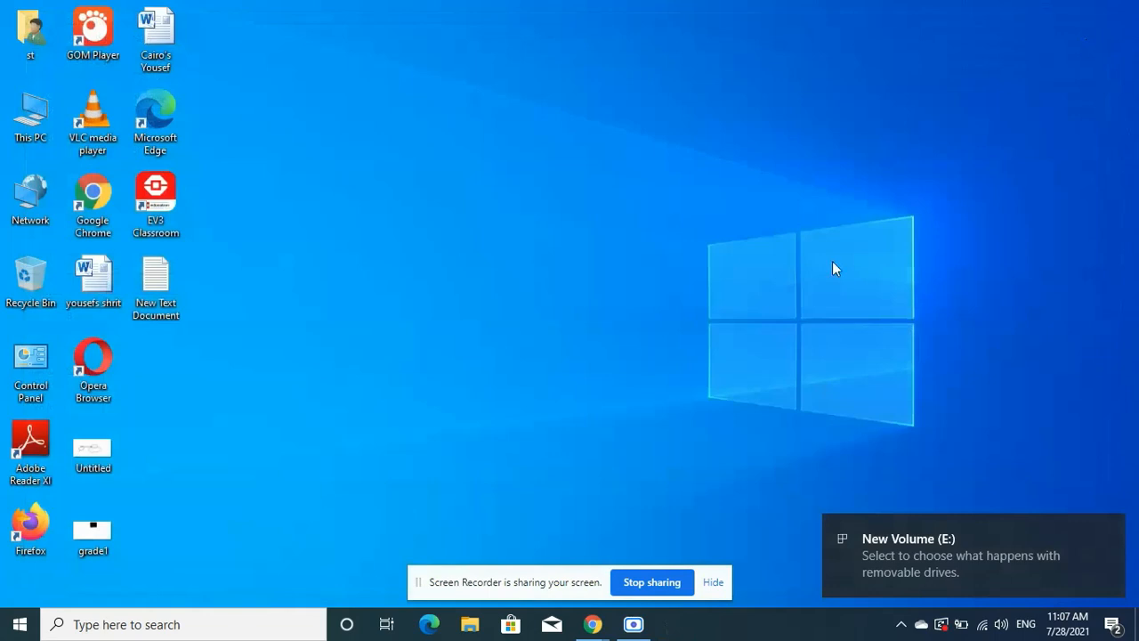
double_click(28, 44)
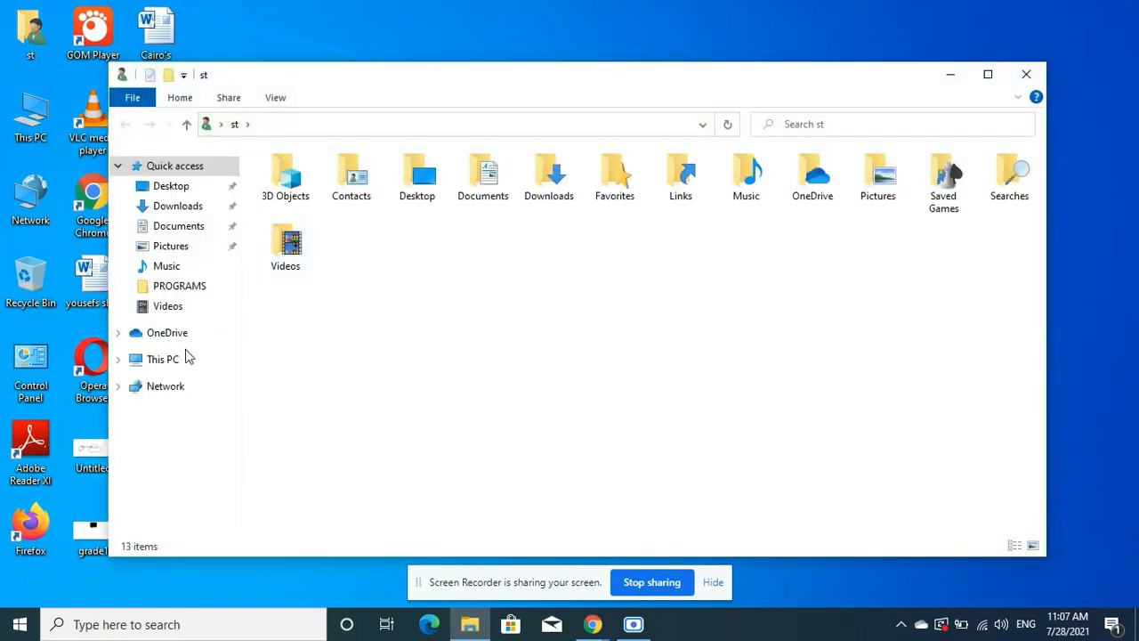
left_click(176, 362)
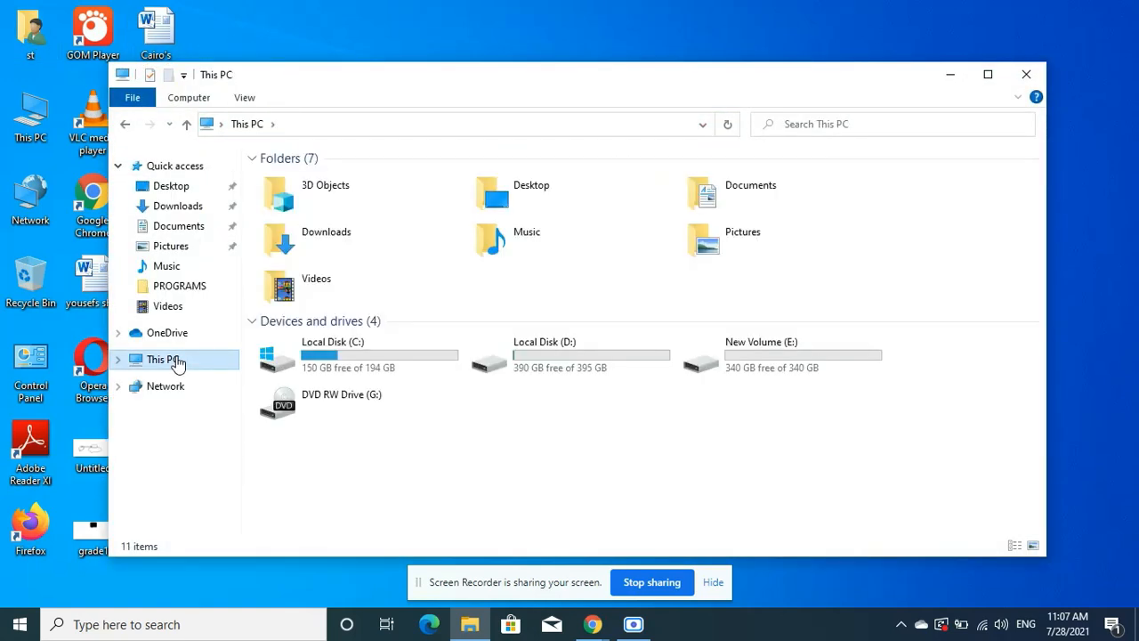